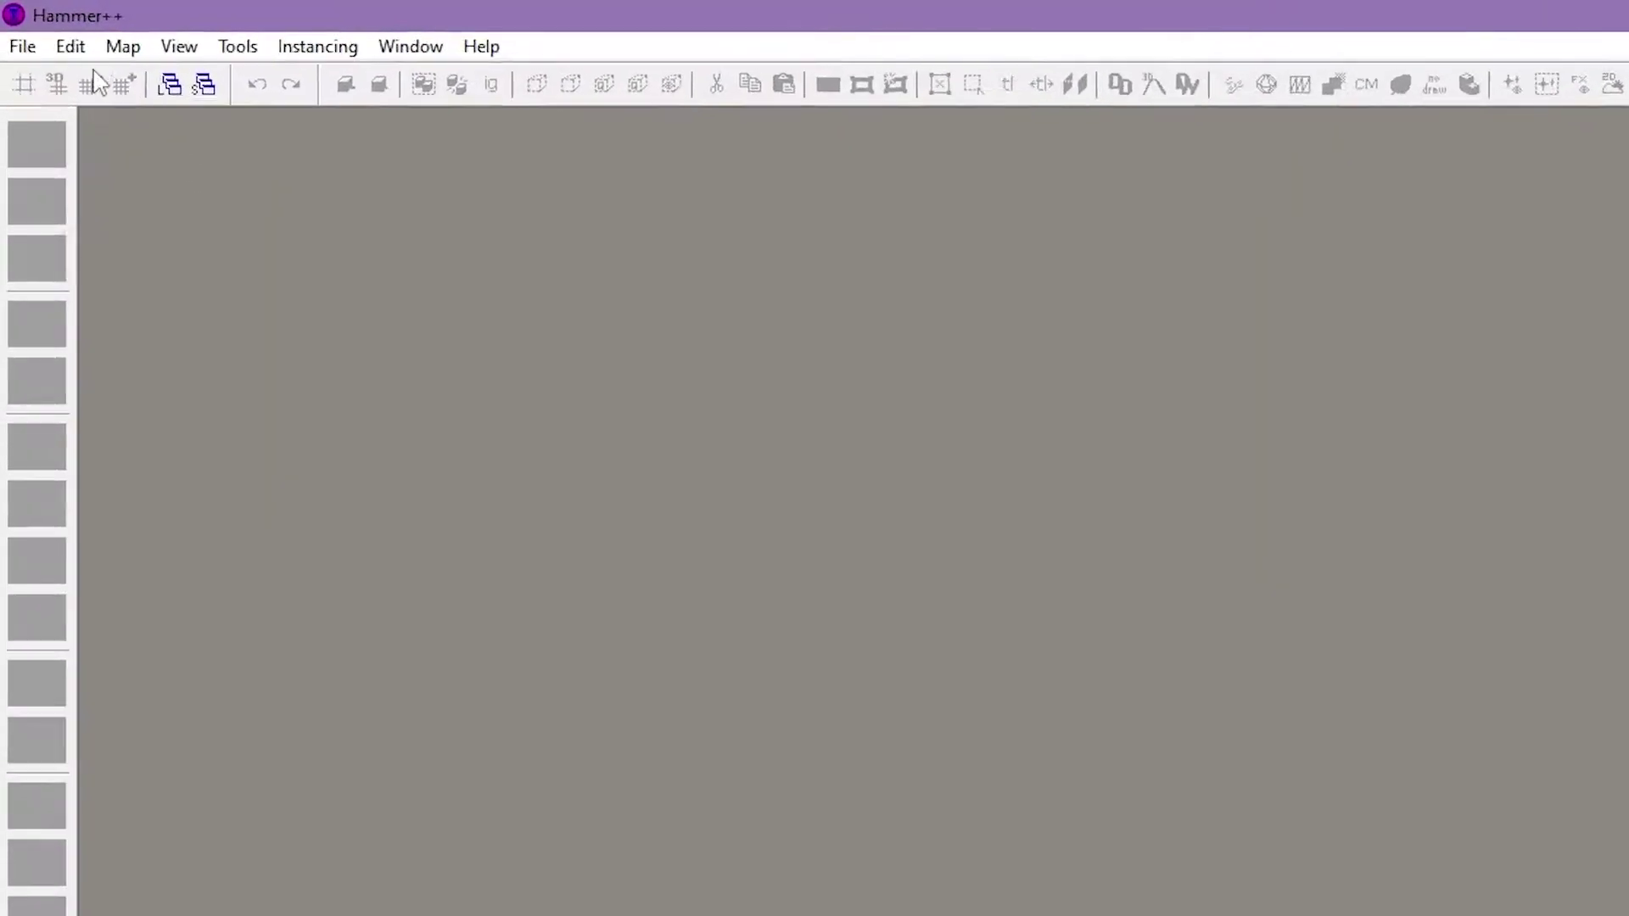
Create a new blank untitled map from the File menu.
click(14, 28)
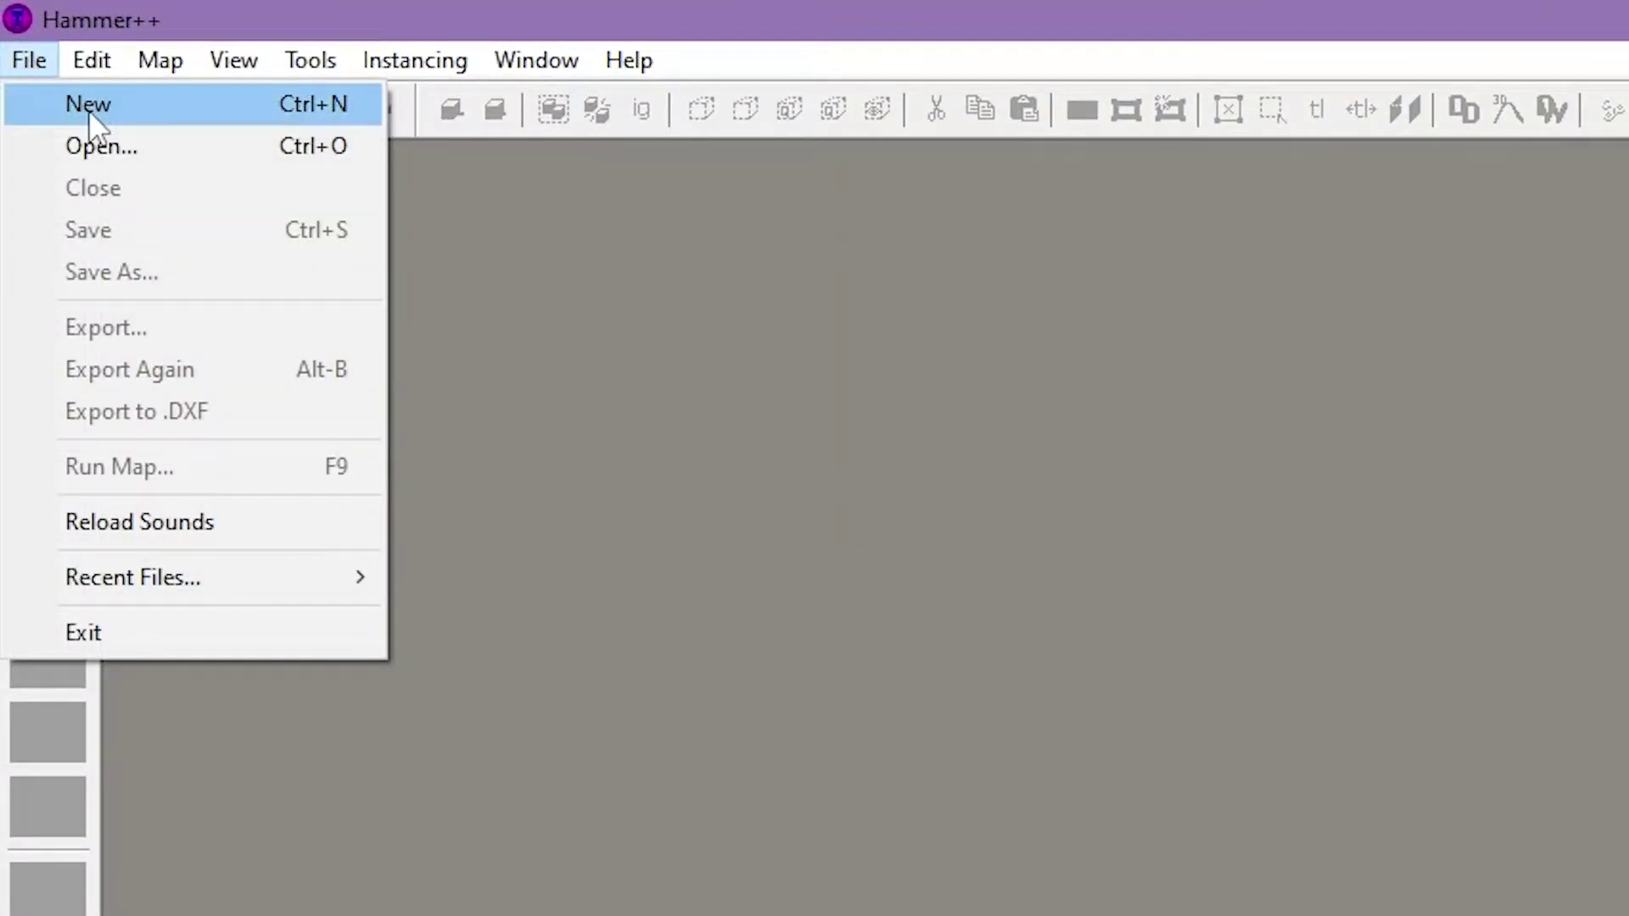
click(89, 108)
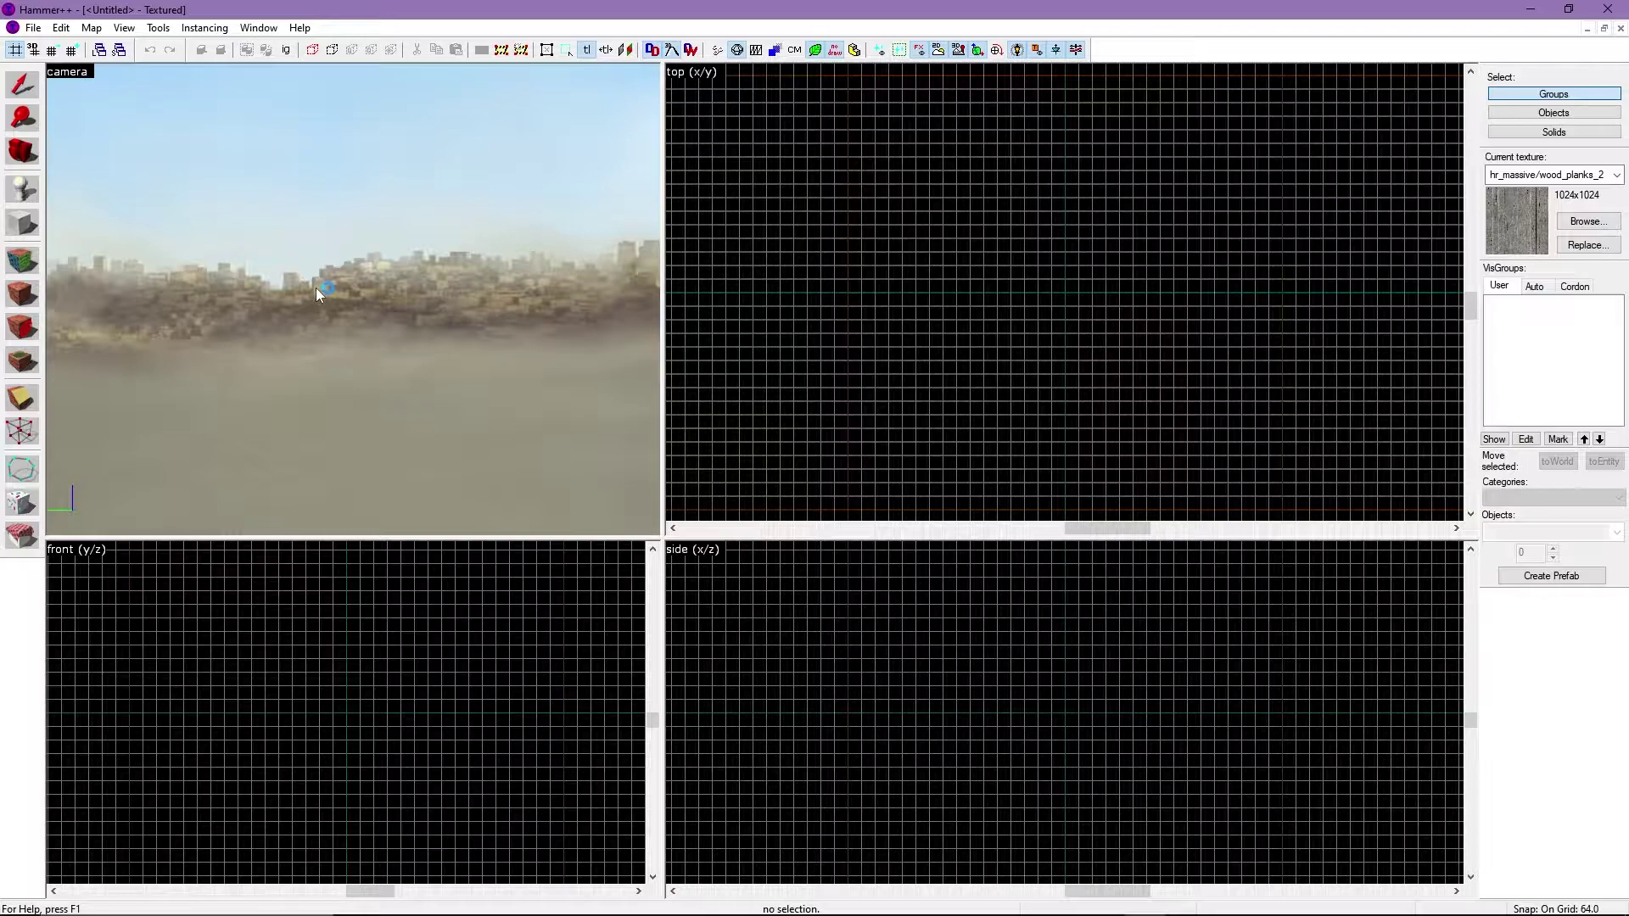
In Options > General, check 100 undo levels and re-enable autosave every 15 minutes.
click(160, 28)
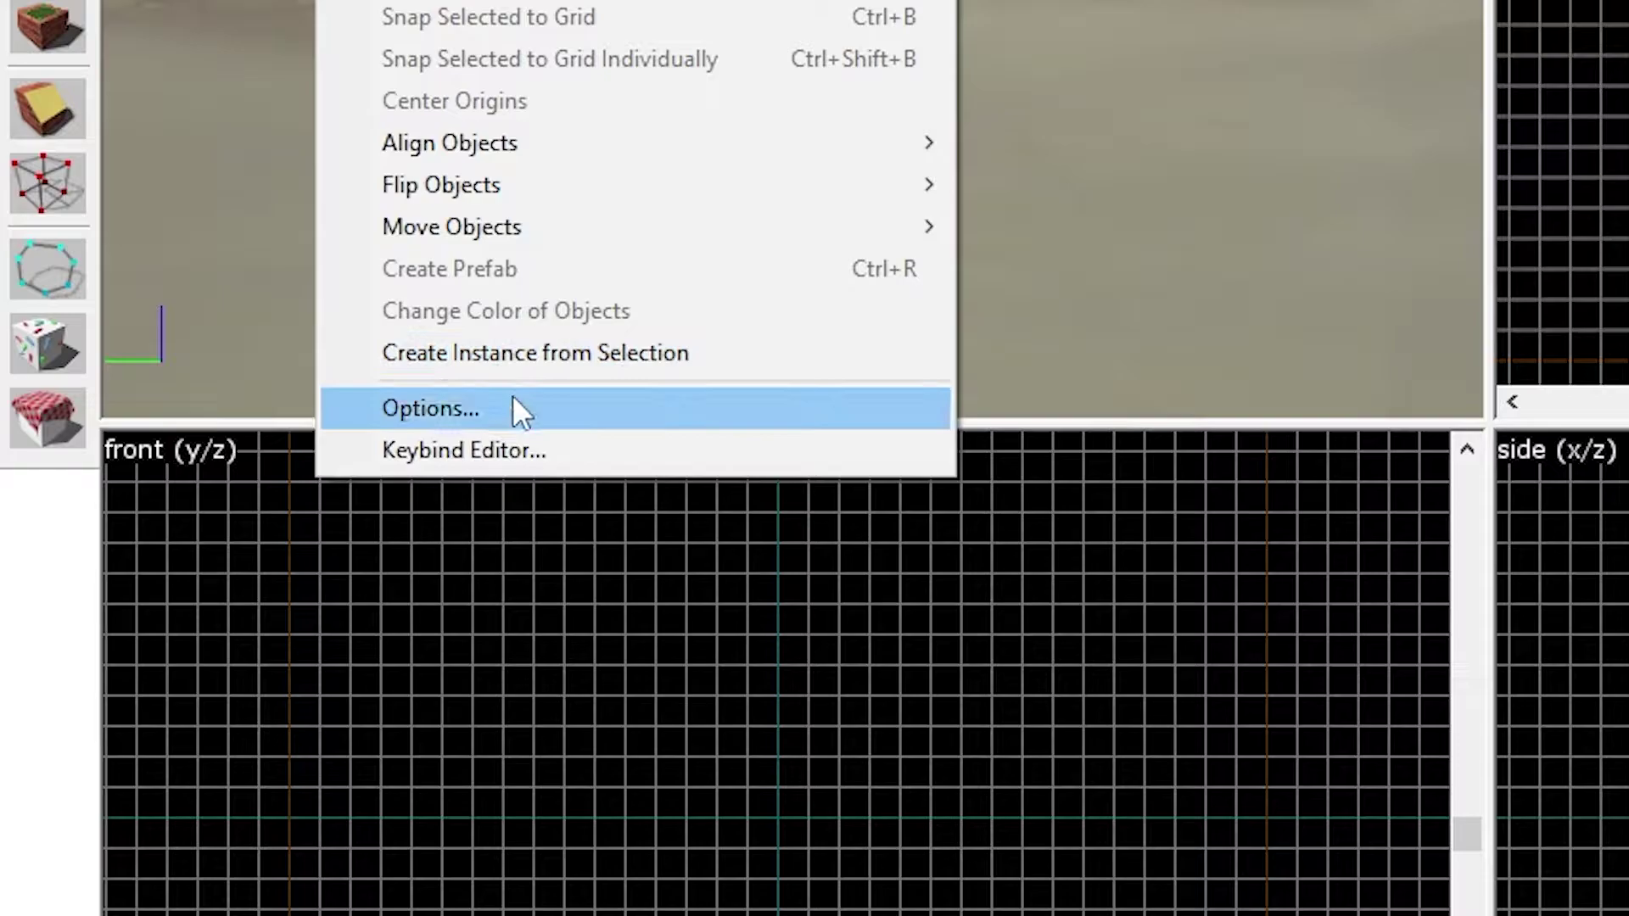
click(513, 397)
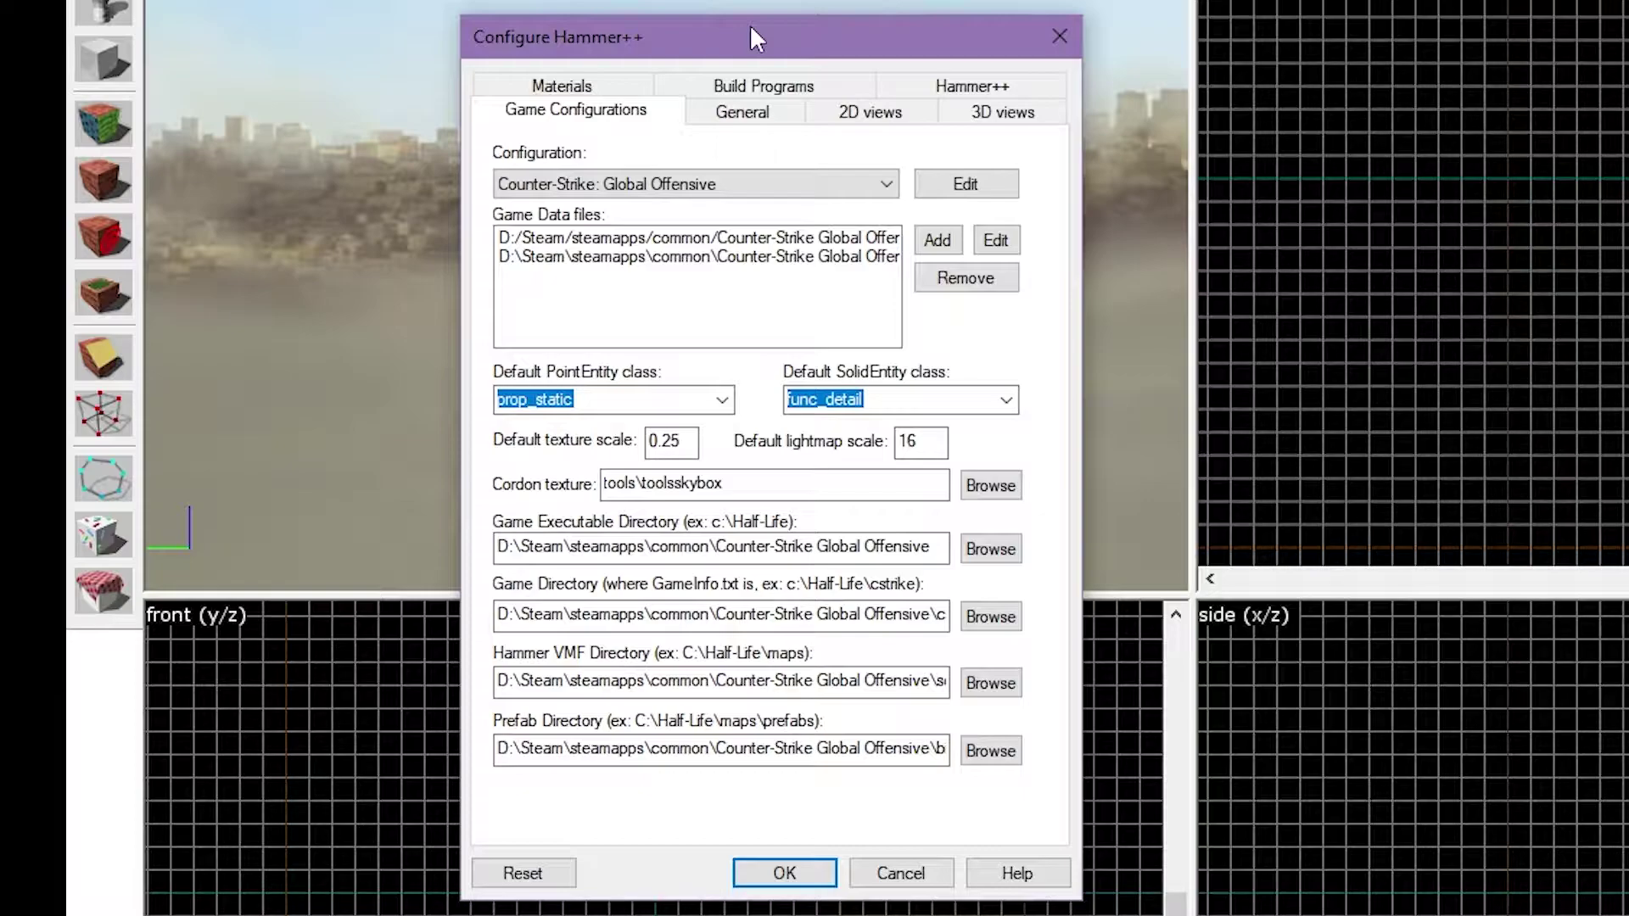
click(744, 117)
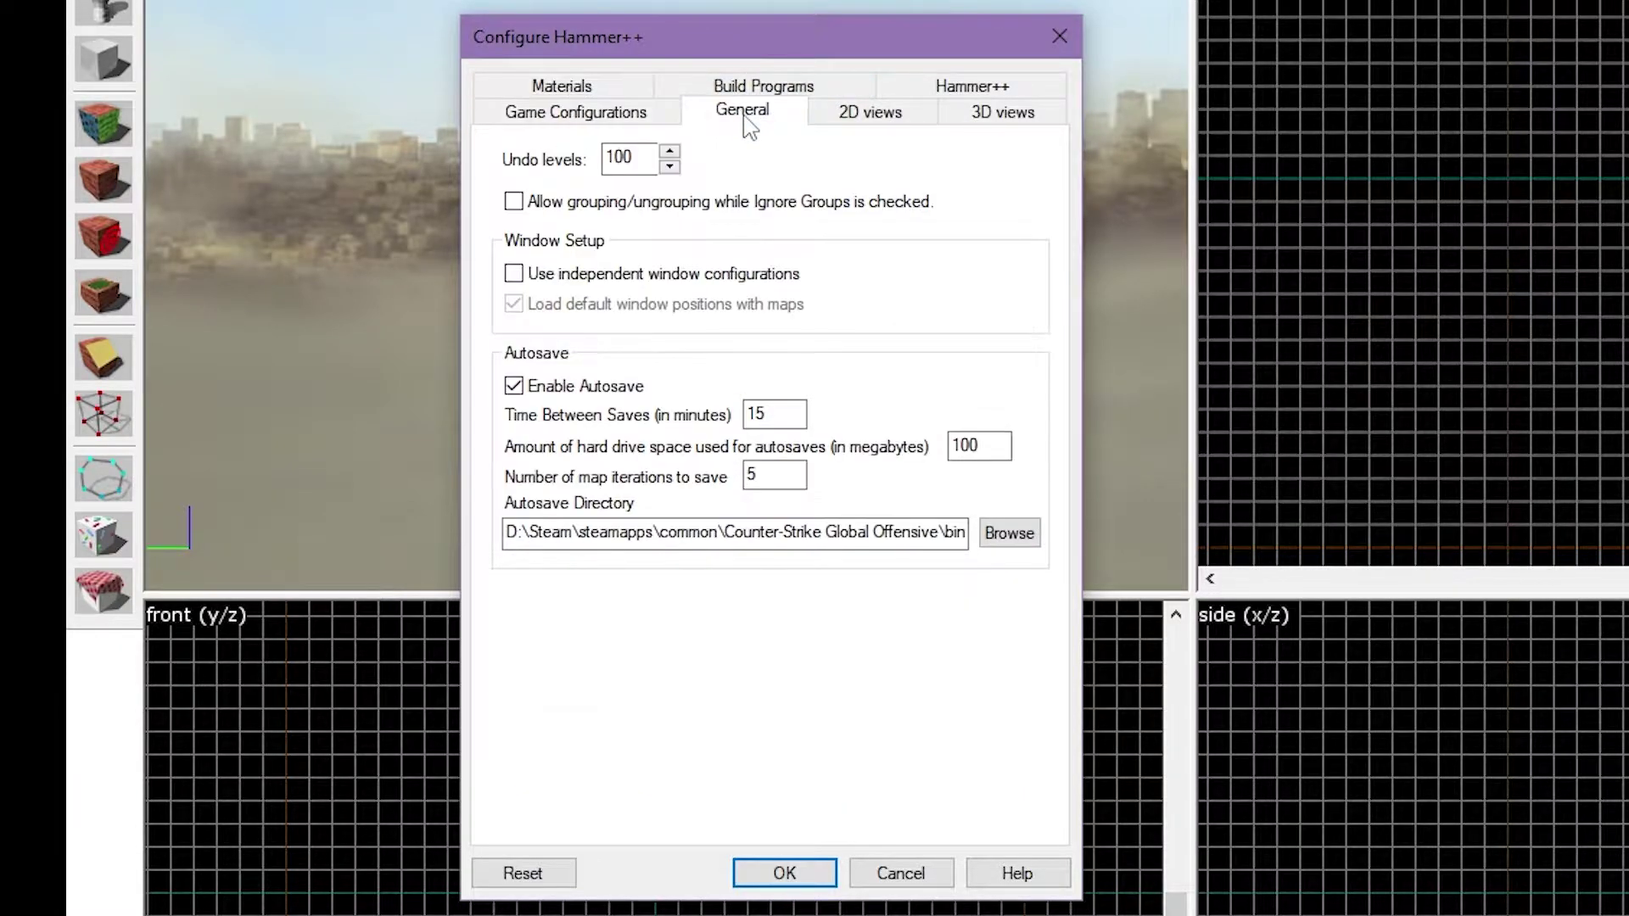
double_click(640, 159)
click(513, 389)
click(512, 388)
click(797, 413)
drag(796, 413, 731, 415)
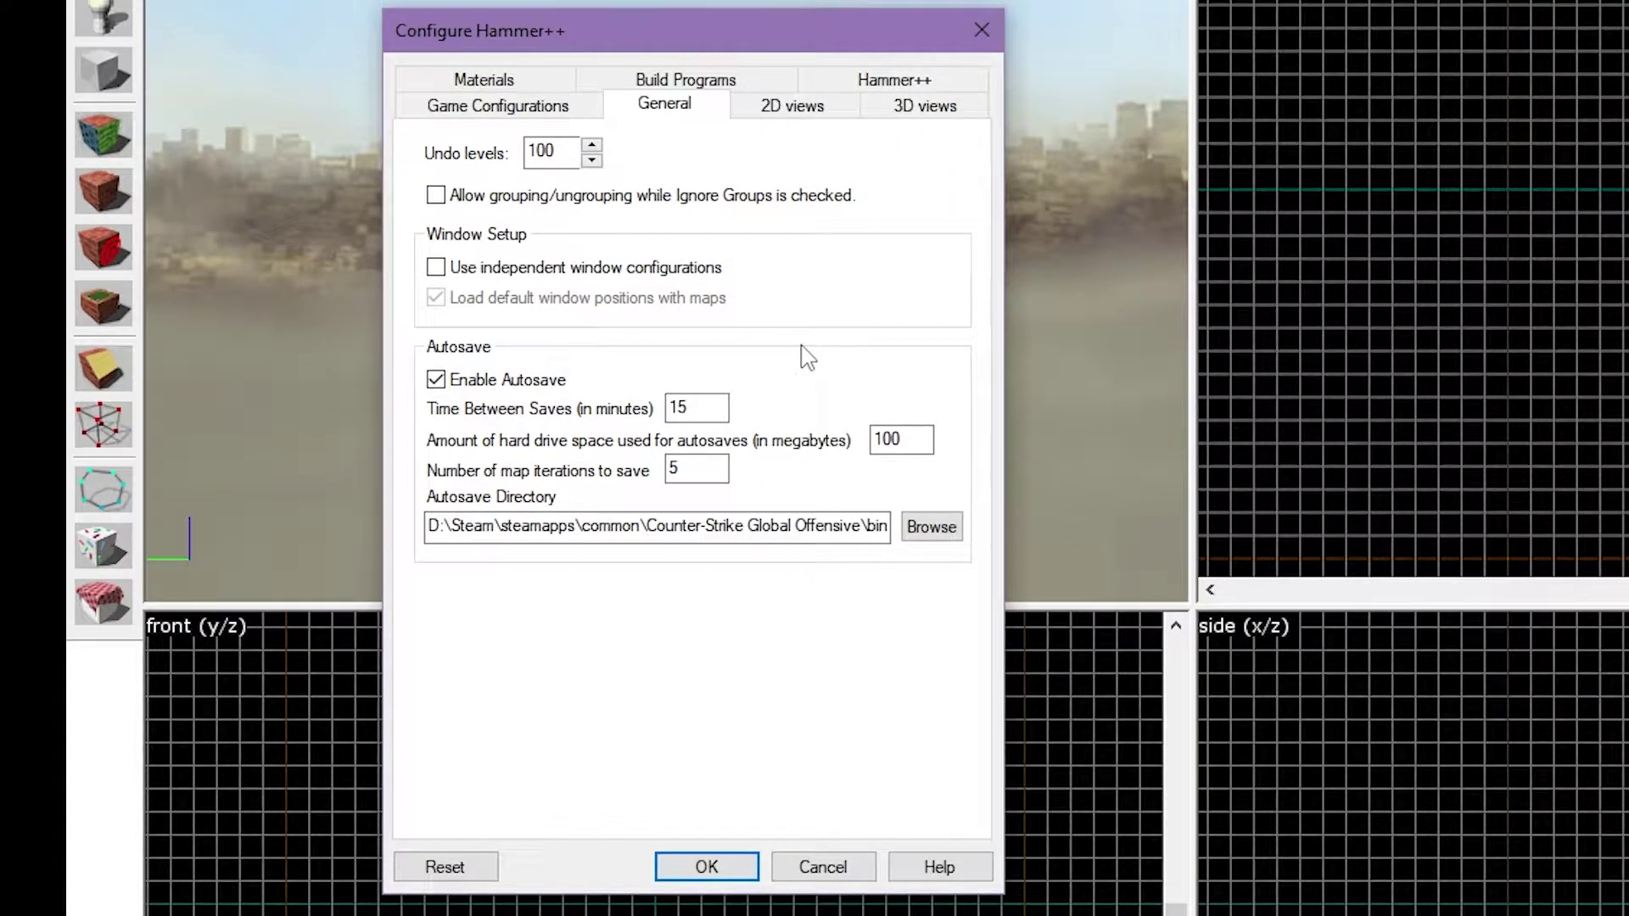
Review the 3D views settings, then select the FPS Limit value 240 on the Hammer++ page.
click(939, 109)
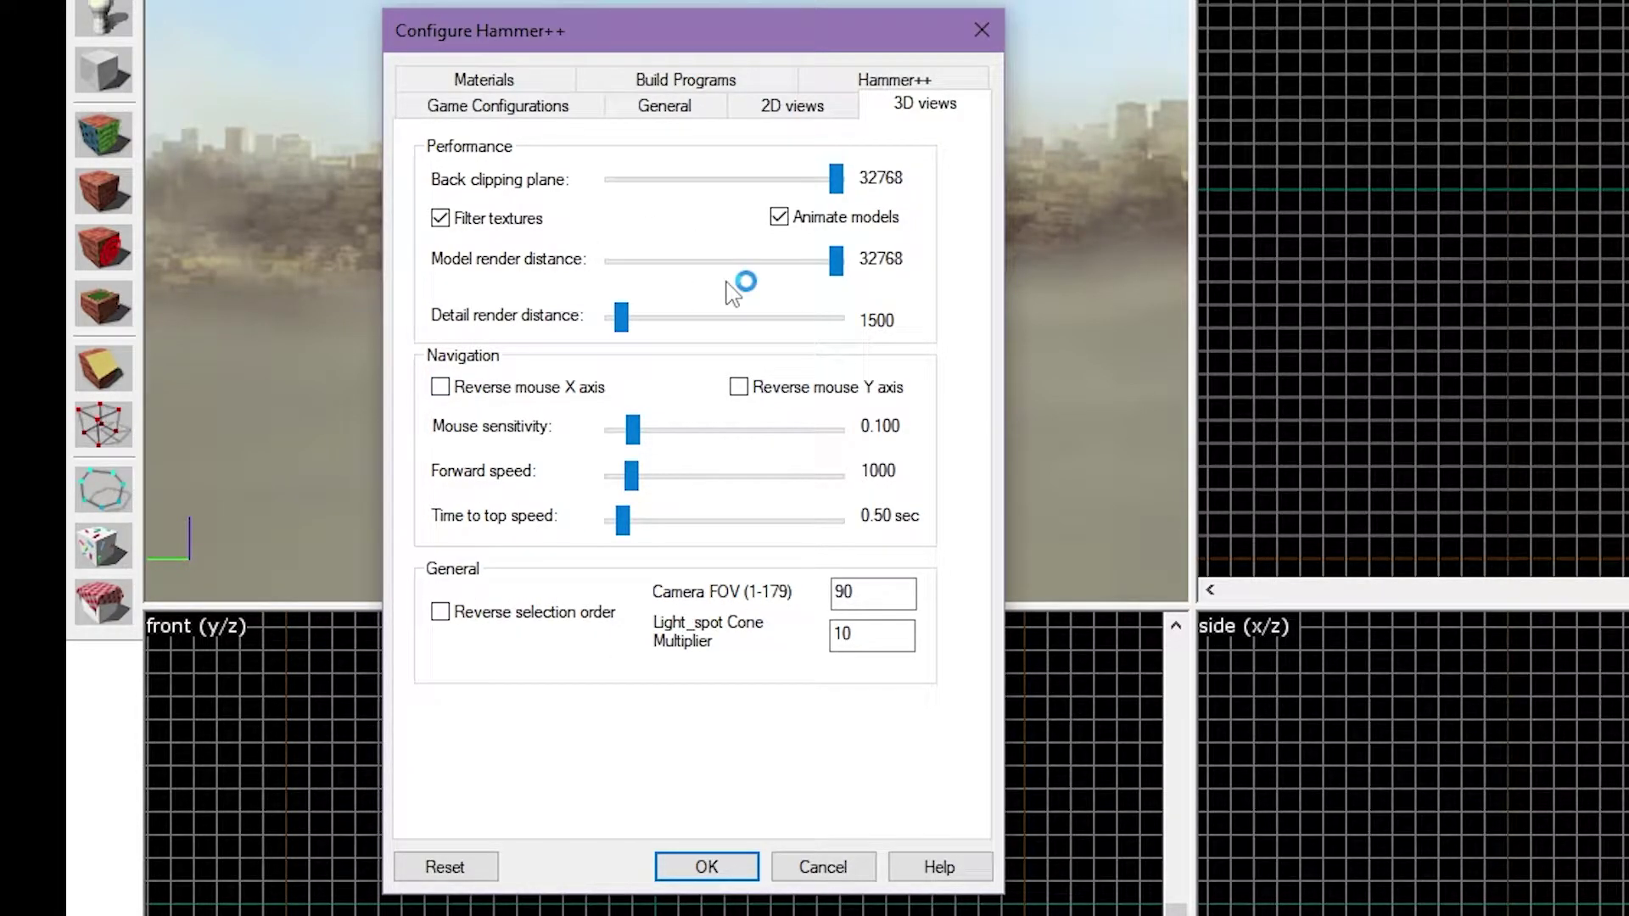
click(930, 79)
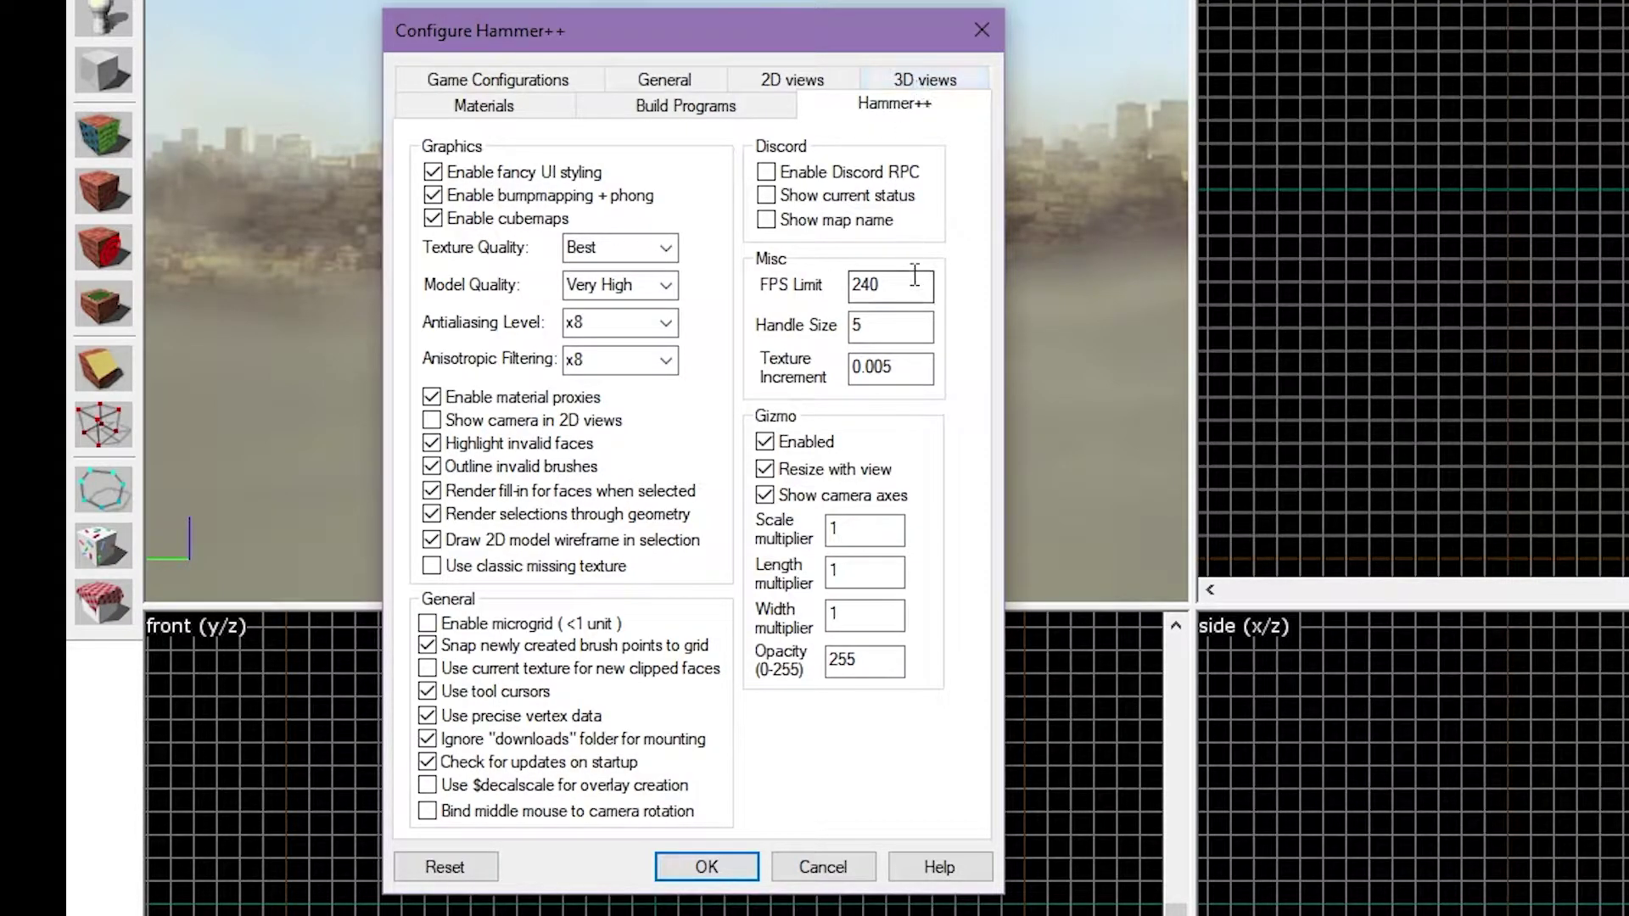
drag(929, 287, 839, 291)
Confirm the Configure Hammer++ dialog with OK to apply the settings.
click(704, 867)
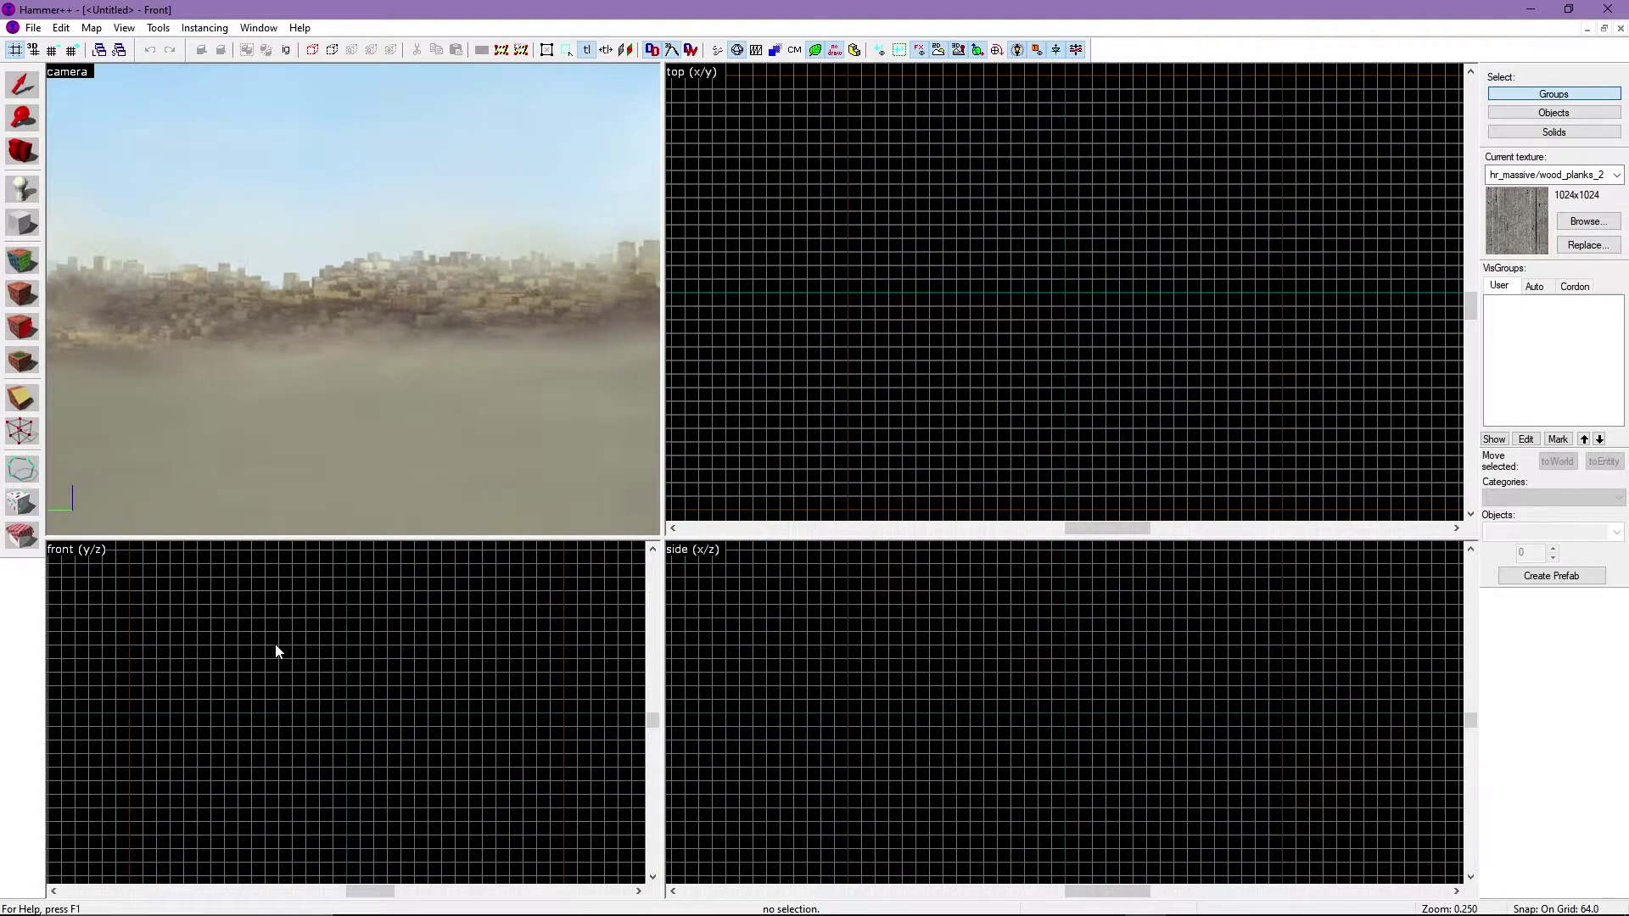
Make the camera pane 2D Top and the top pane 3D Textured, then widen and resize the panes.
click(76, 74)
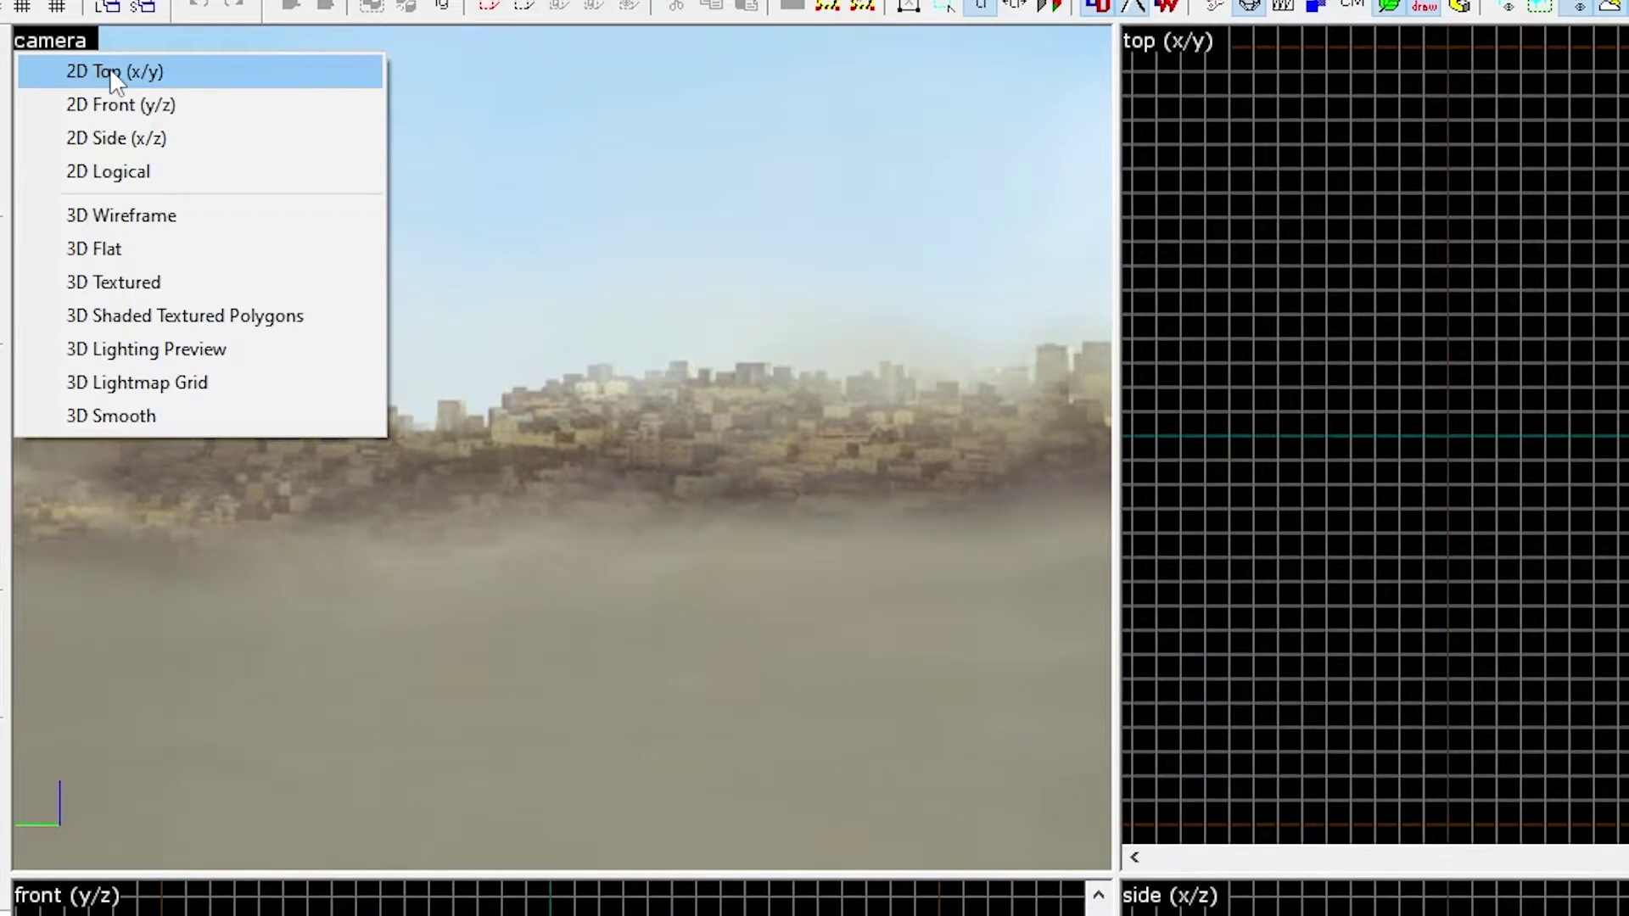
click(108, 76)
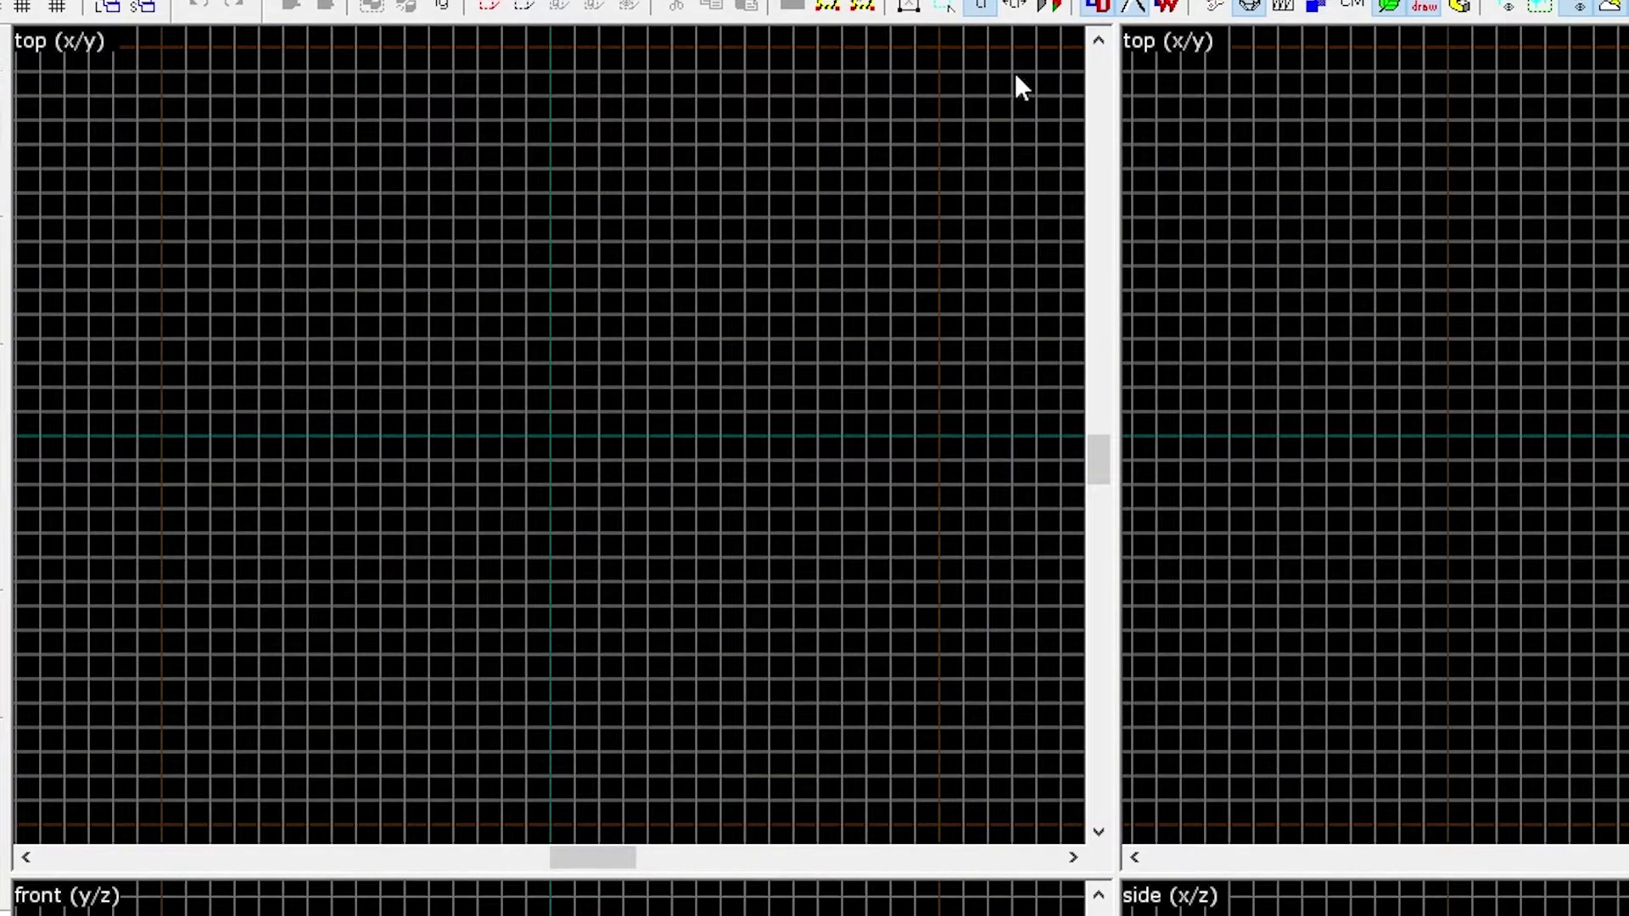
click(1153, 43)
click(1222, 283)
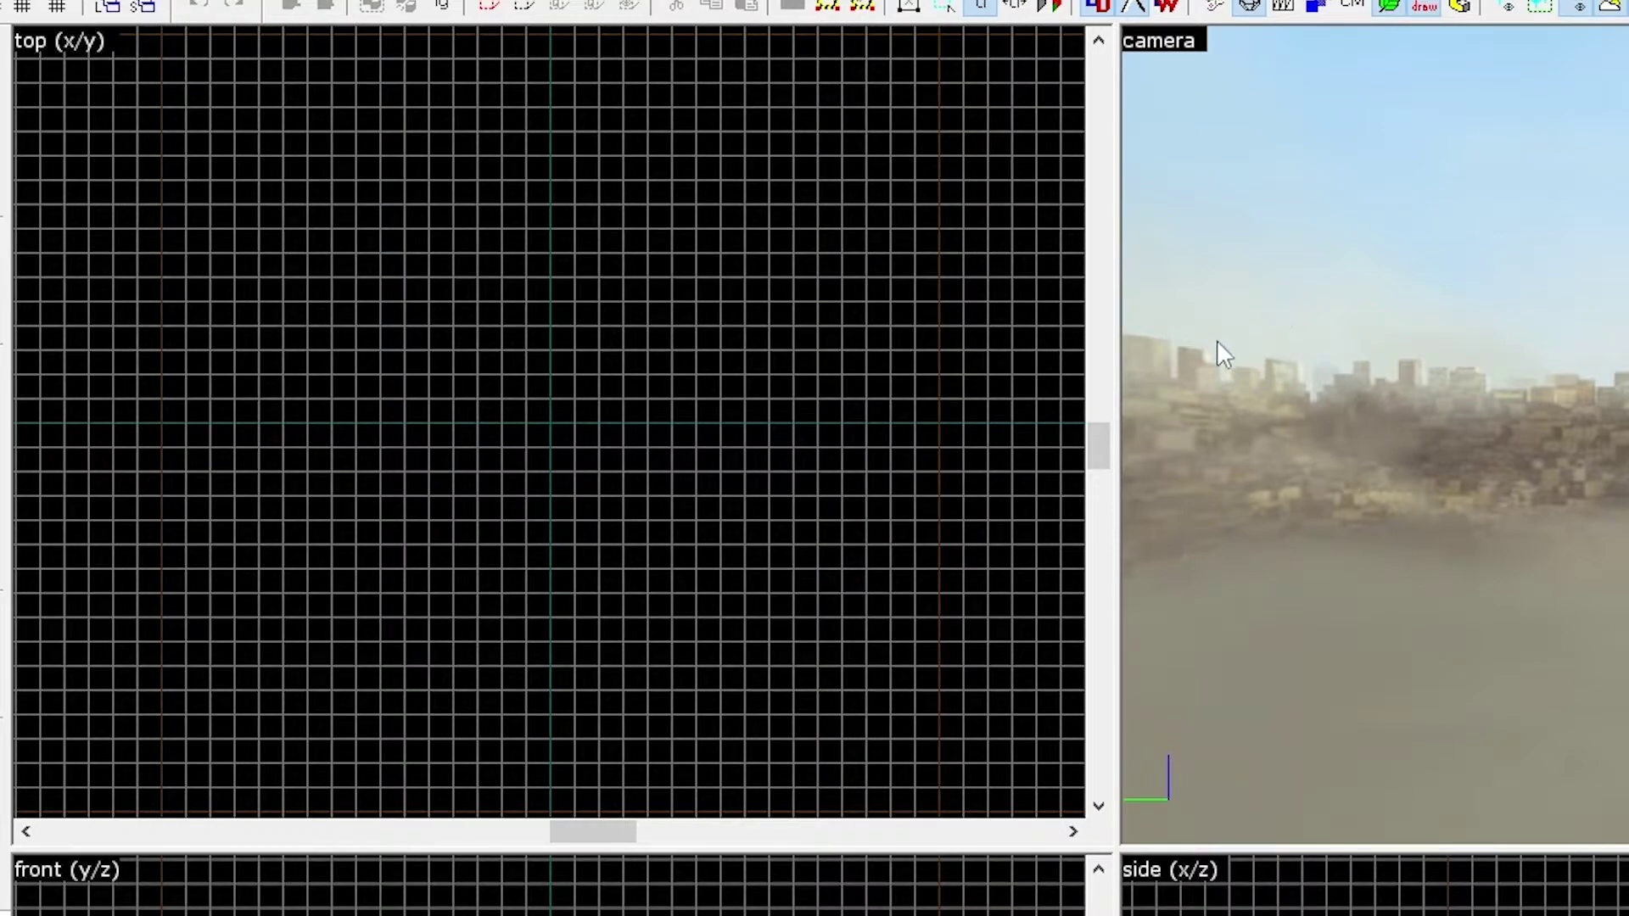
drag(1114, 356, 745, 357)
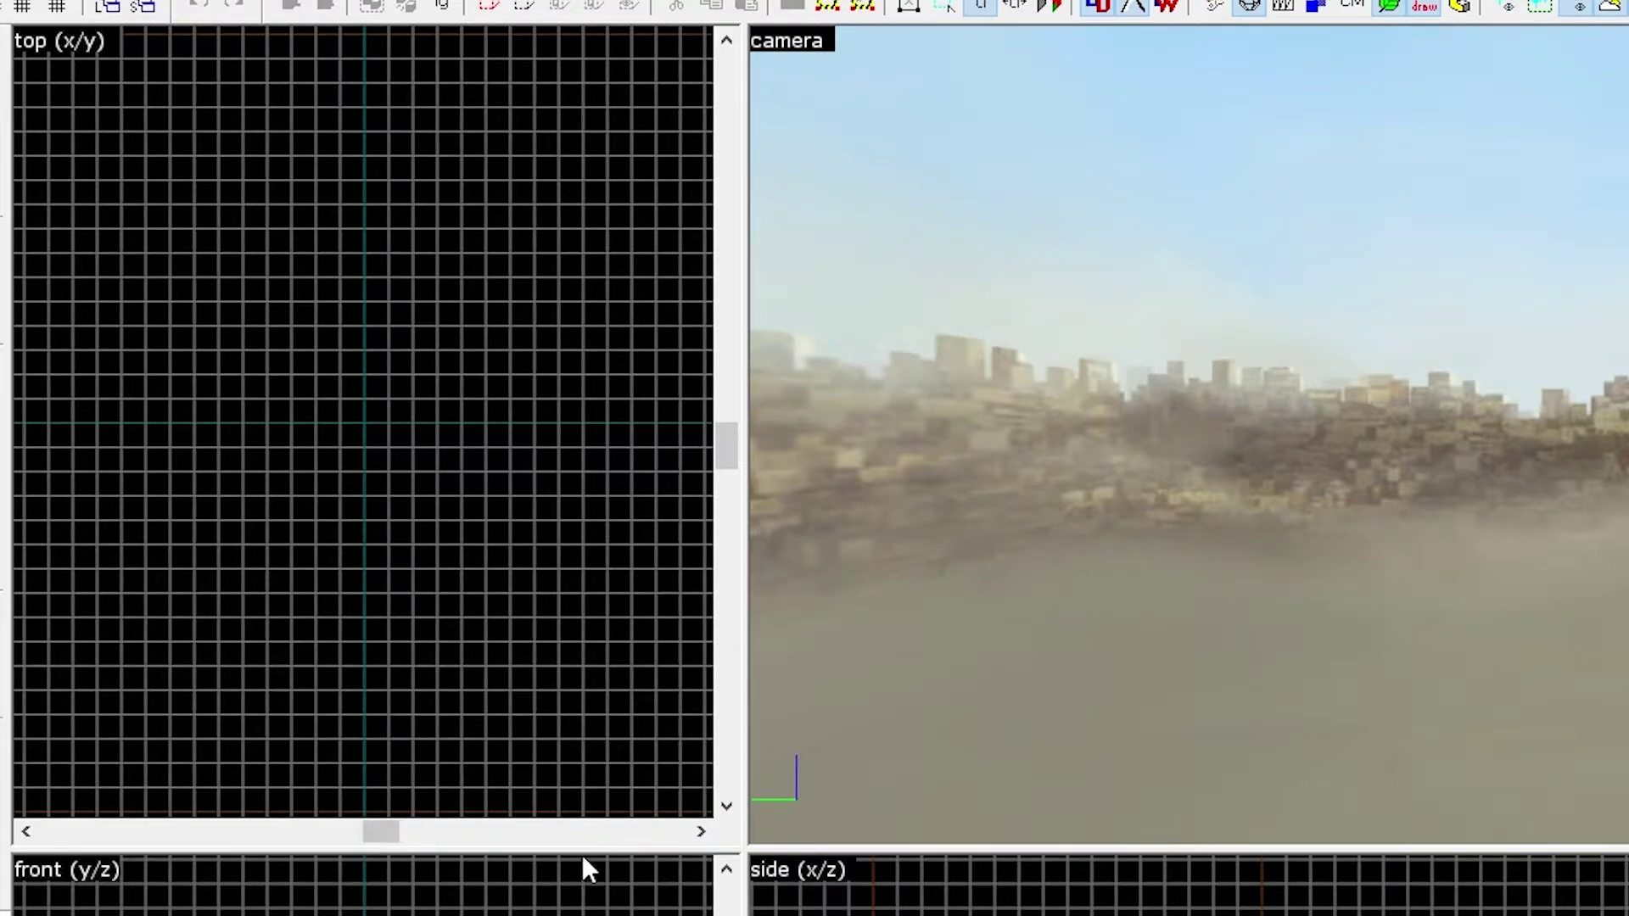
drag(582, 853, 557, 457)
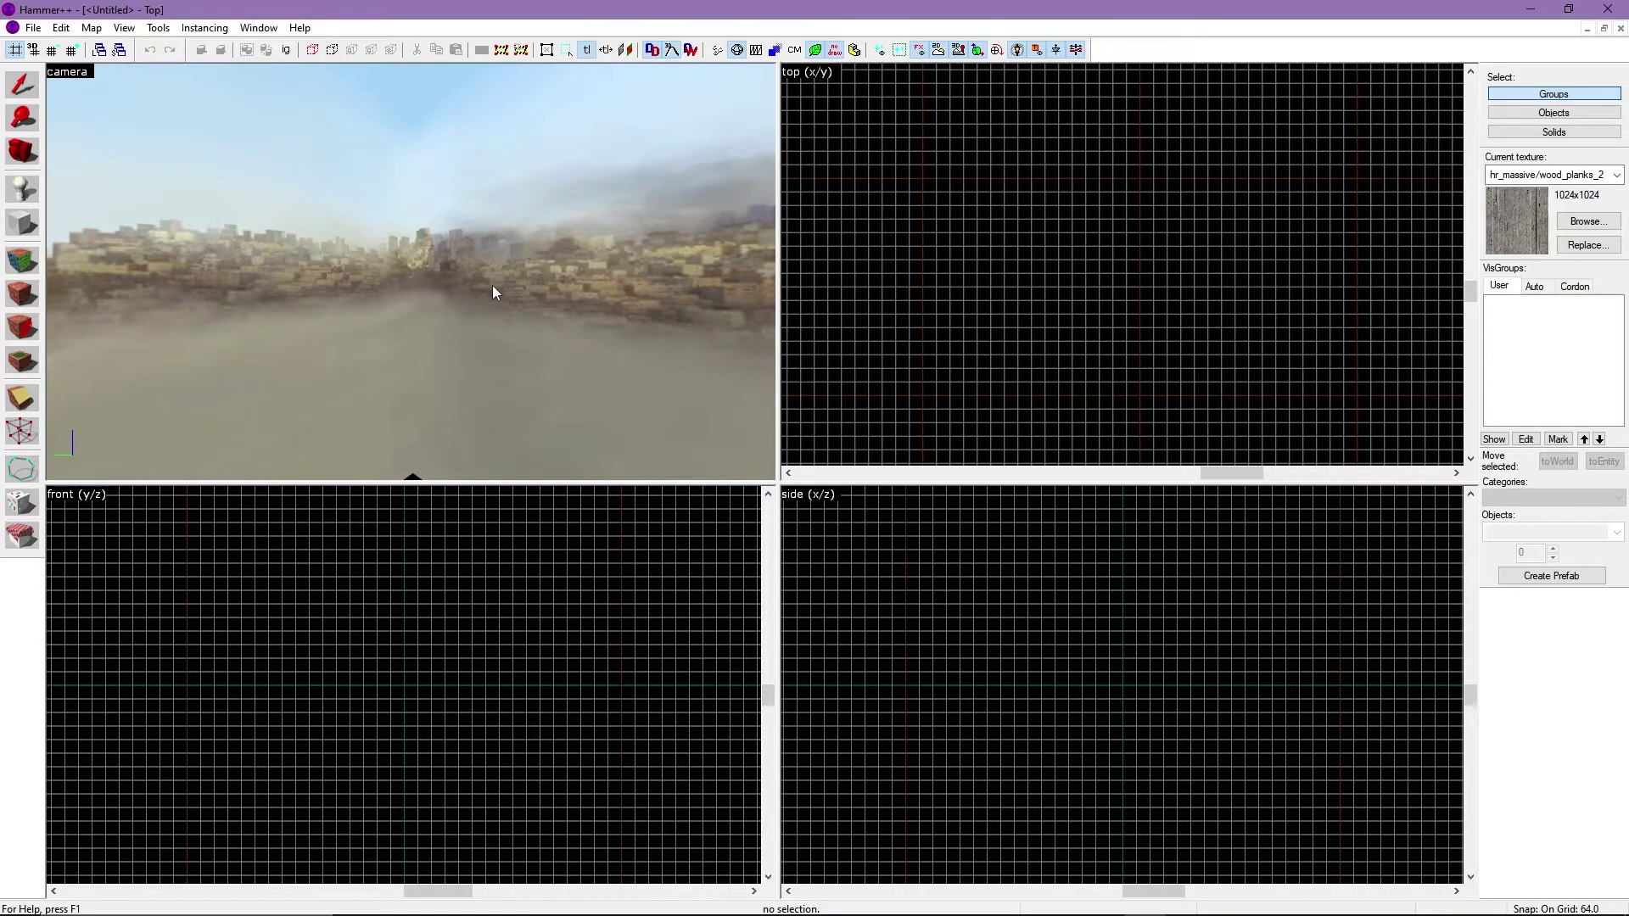
Turn on mouselook with Z and fly forward with W to see another part of the skyline.
key(z)
key(w)
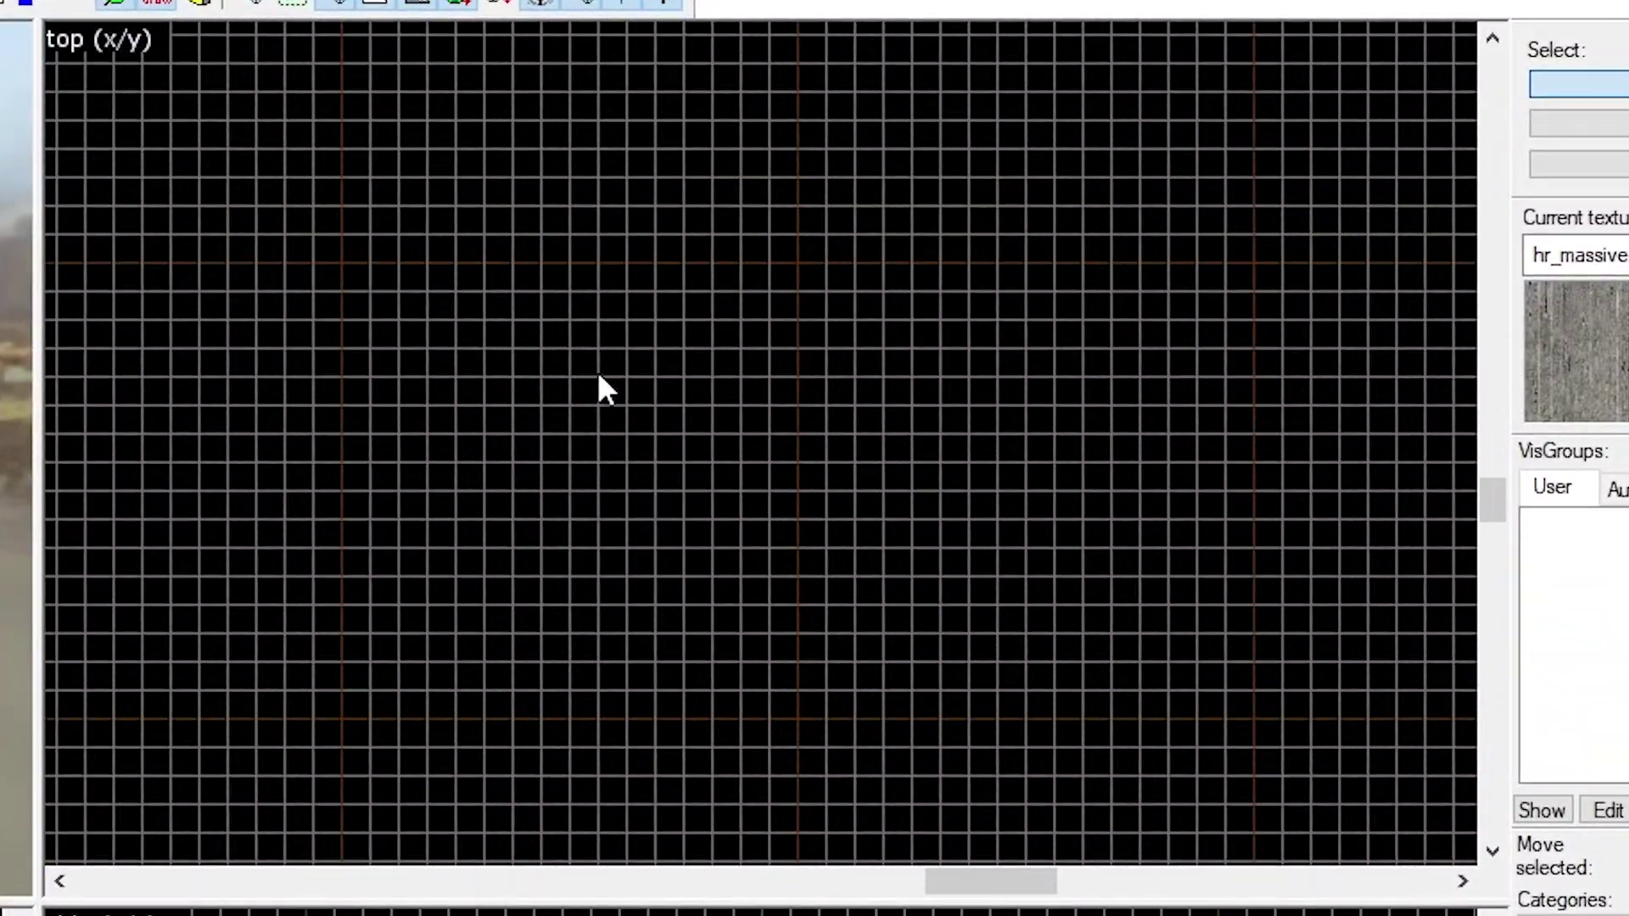
Pan and zoom the top view, then step the snap grid size down and up to 128 units.
drag(564, 437, 495, 412)
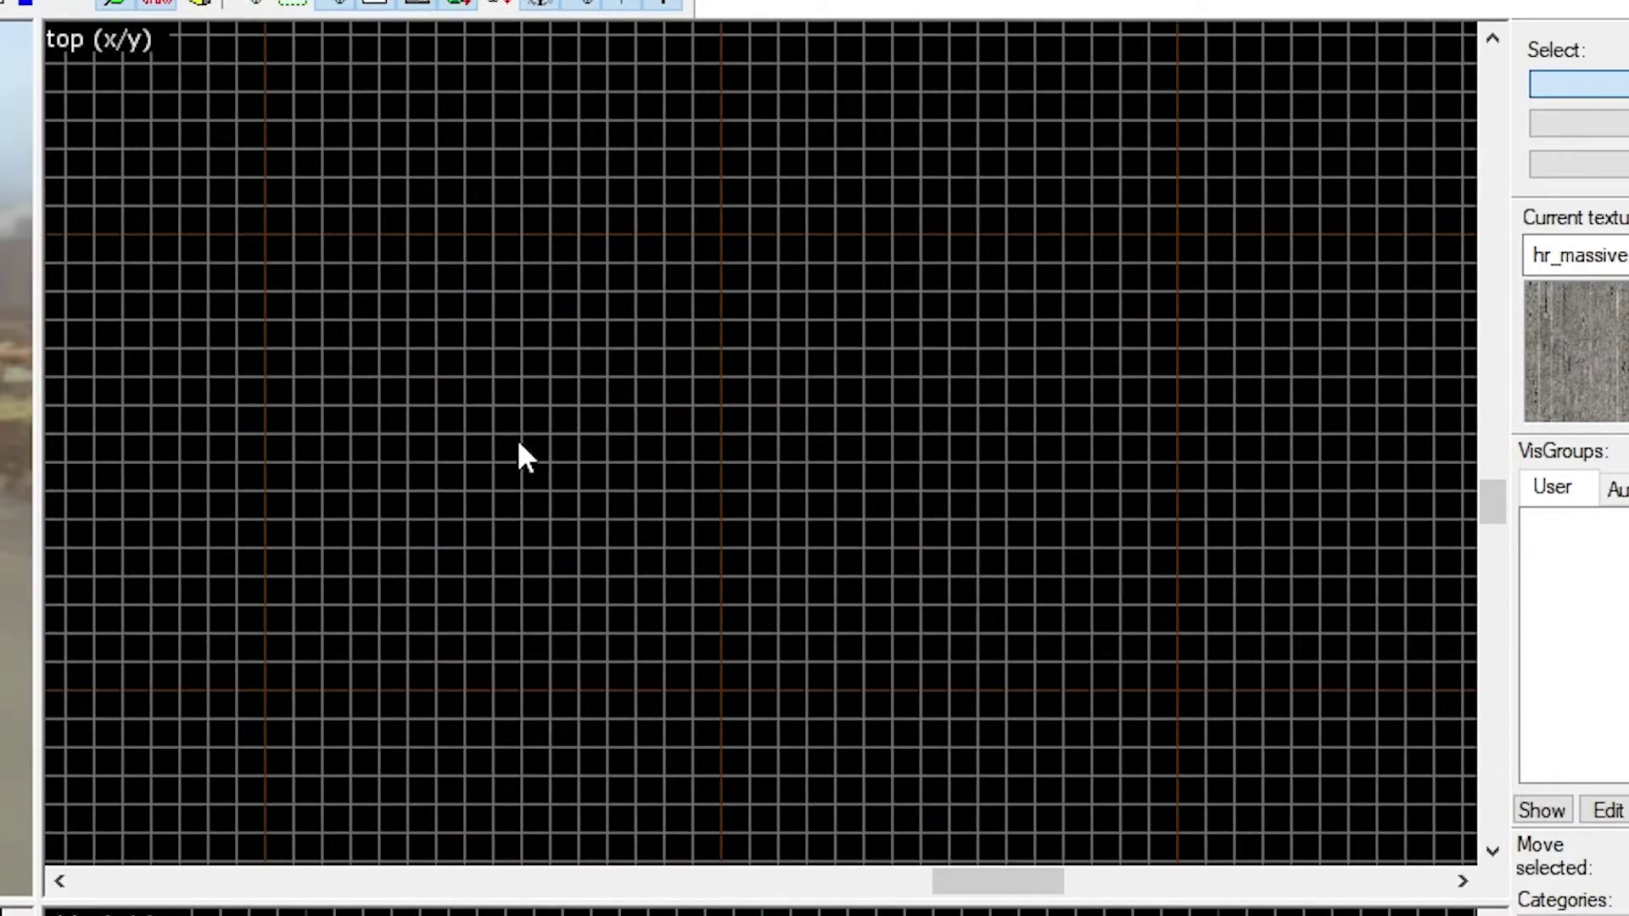
scroll(518, 438, down, 3)
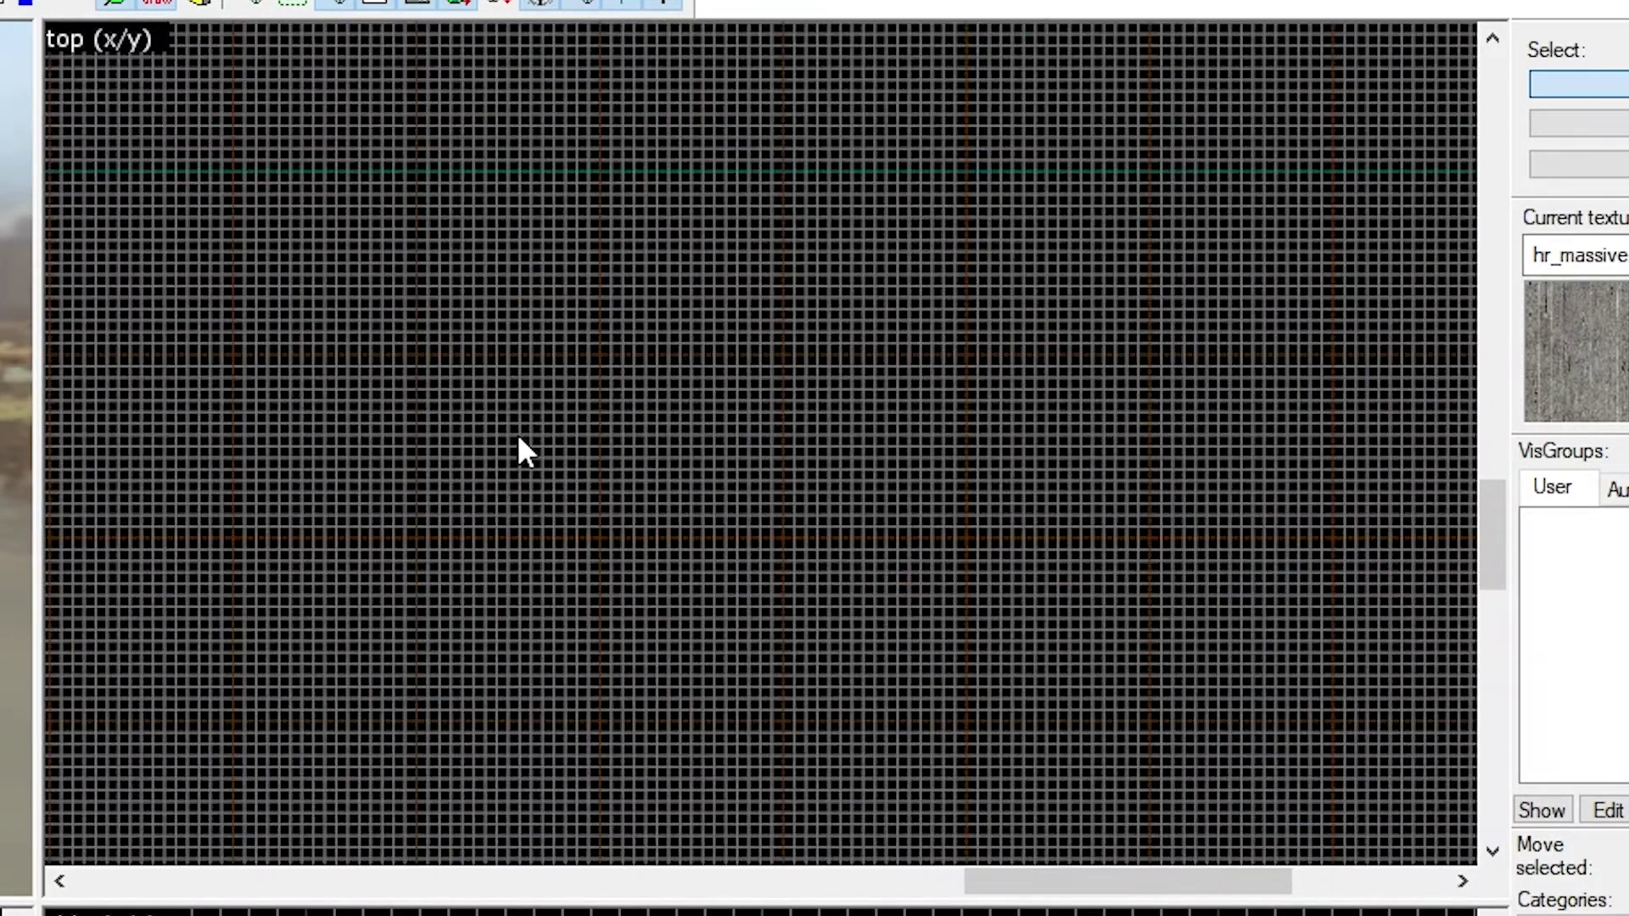
scroll(647, 436, up, 4)
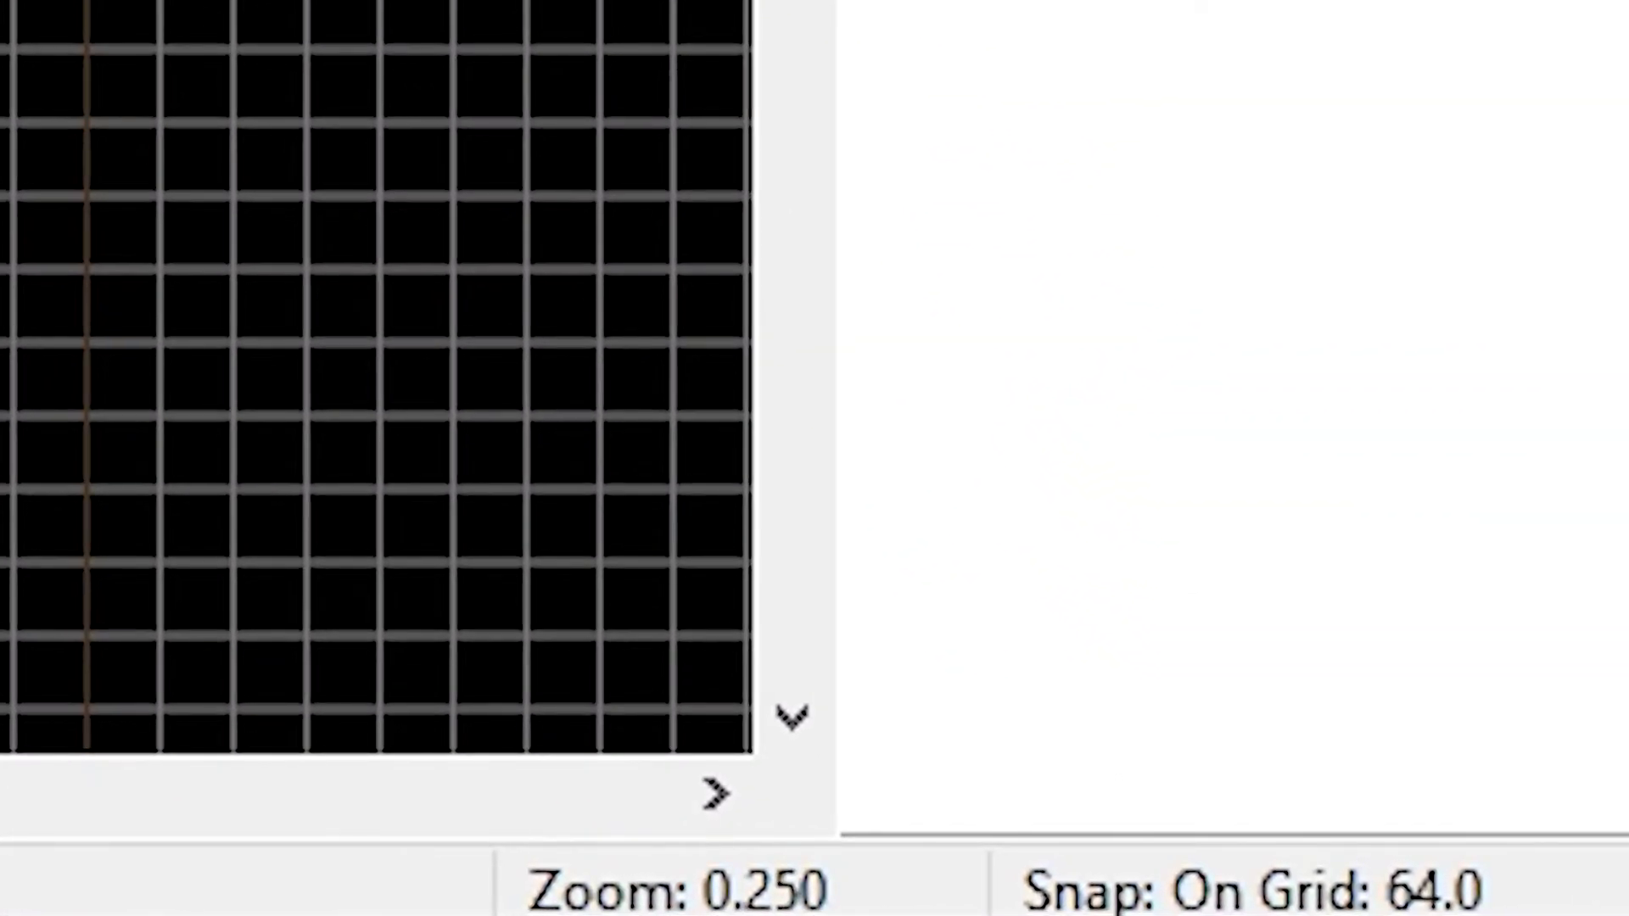
key(bracketleft)
key(bracketleft)
key(bracketleft)
key(bracketleft)
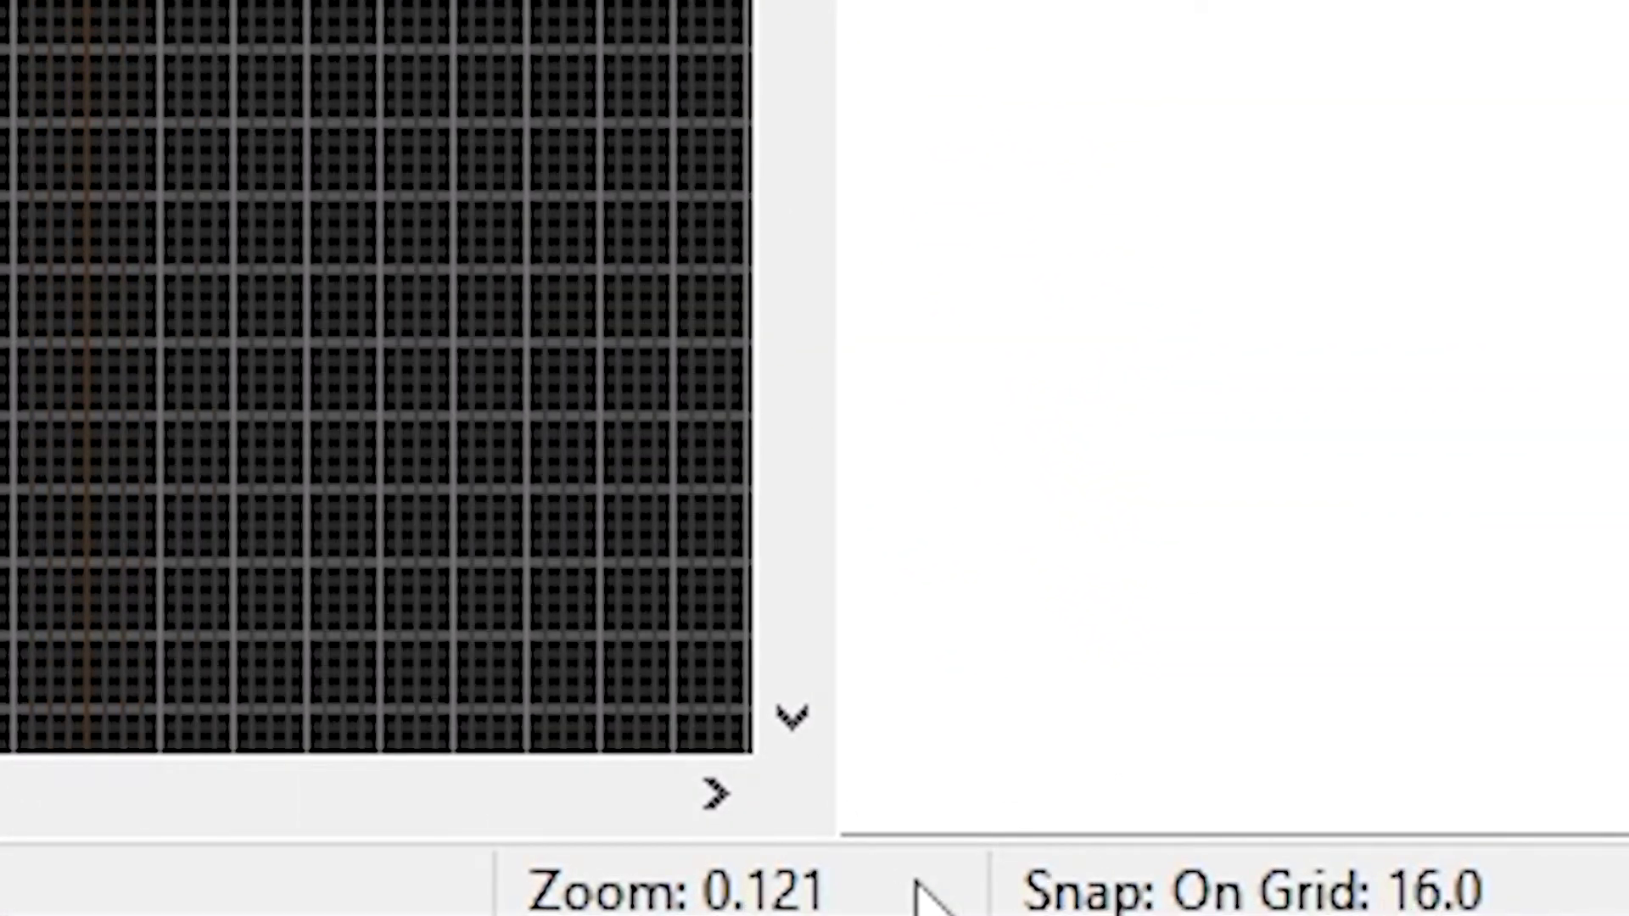
key(bracketleft)
key(bracketright)
key(bracketright)
key(bracketright)
key(bracketright)
key(bracketright)
key(bracketright)
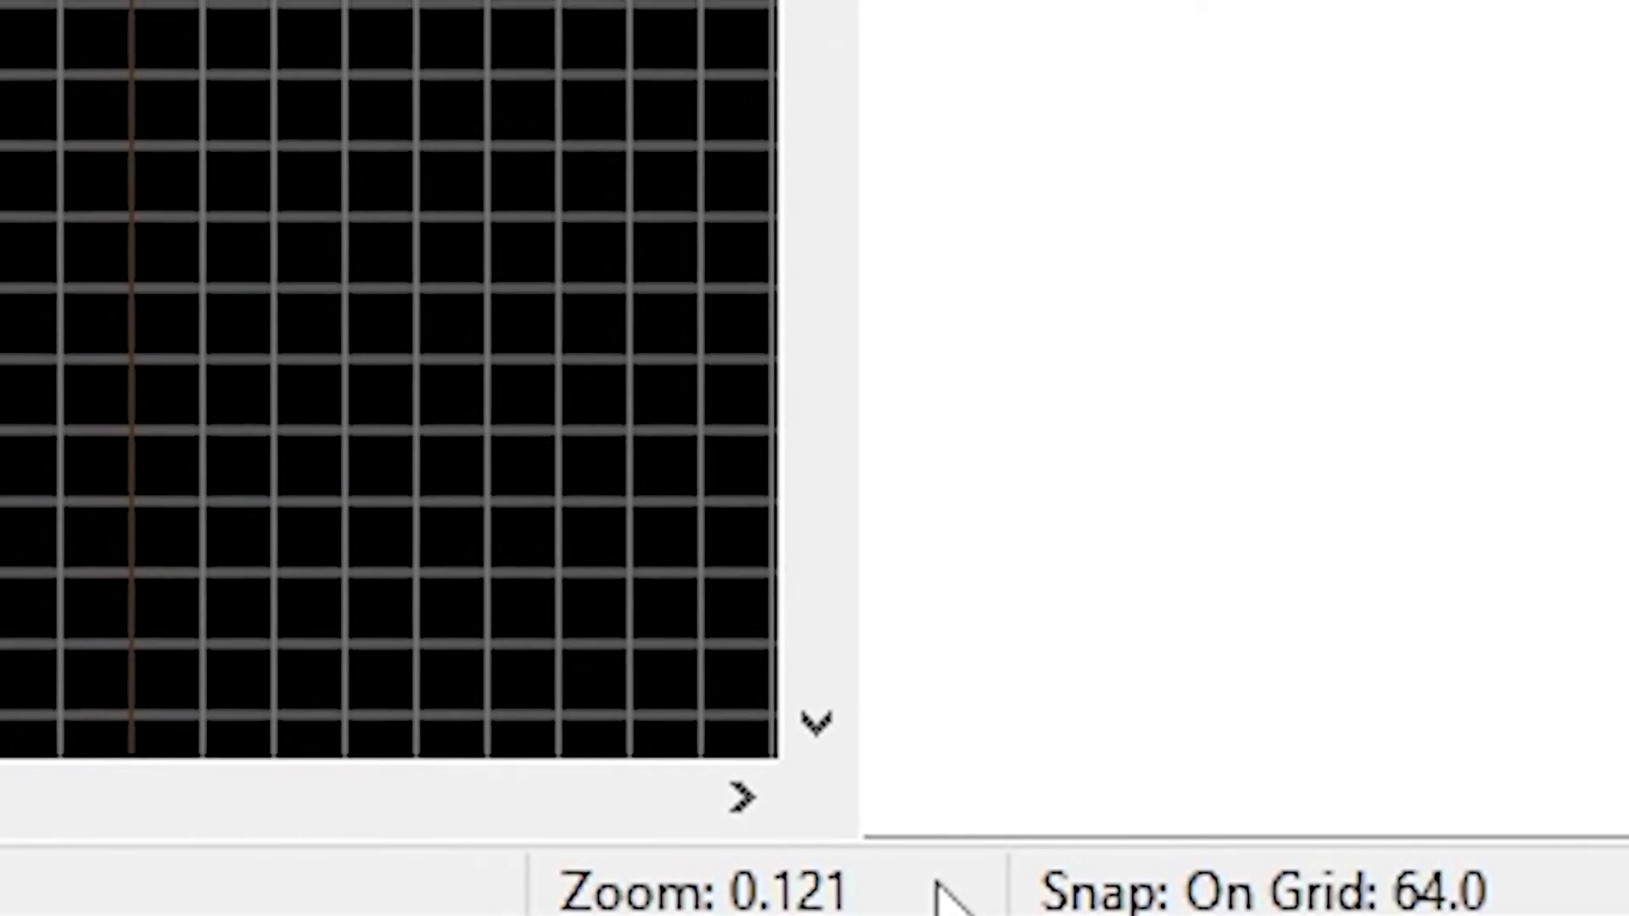